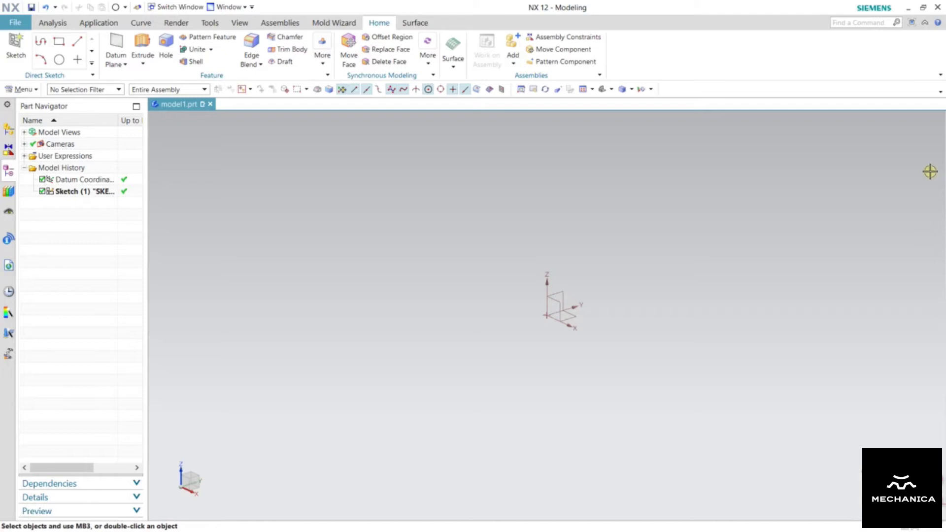
# Create a sketch on the default XY plane and draw a 50 mm diameter circle centred on the sketch origin
pyautogui.click(13, 53)
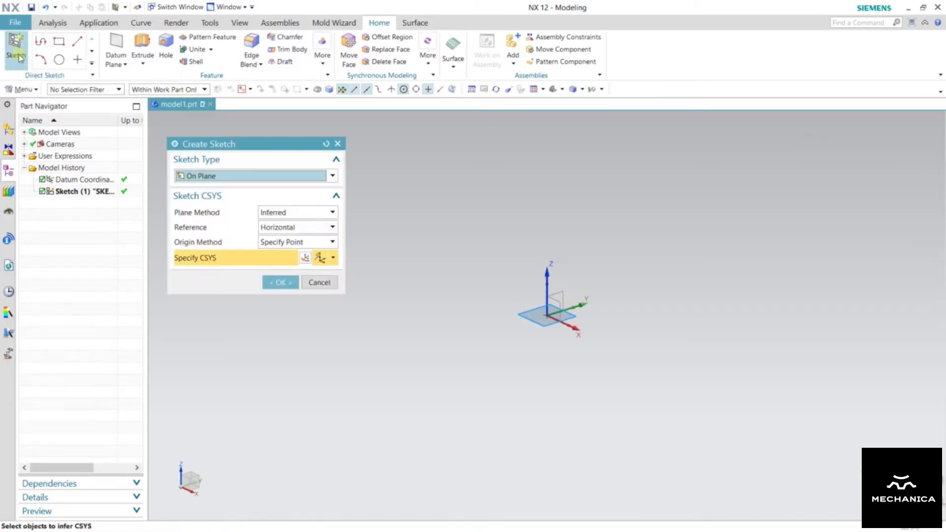
pyautogui.click(277, 282)
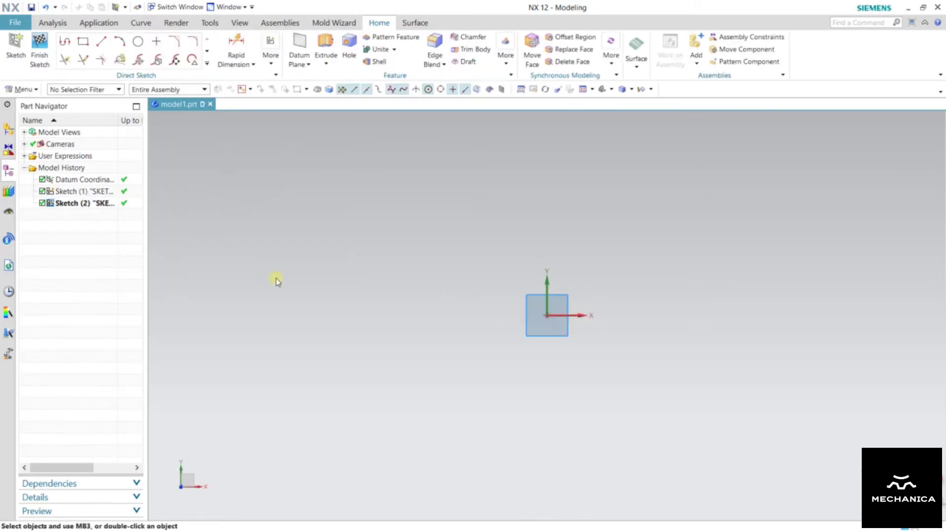
pyautogui.click(139, 43)
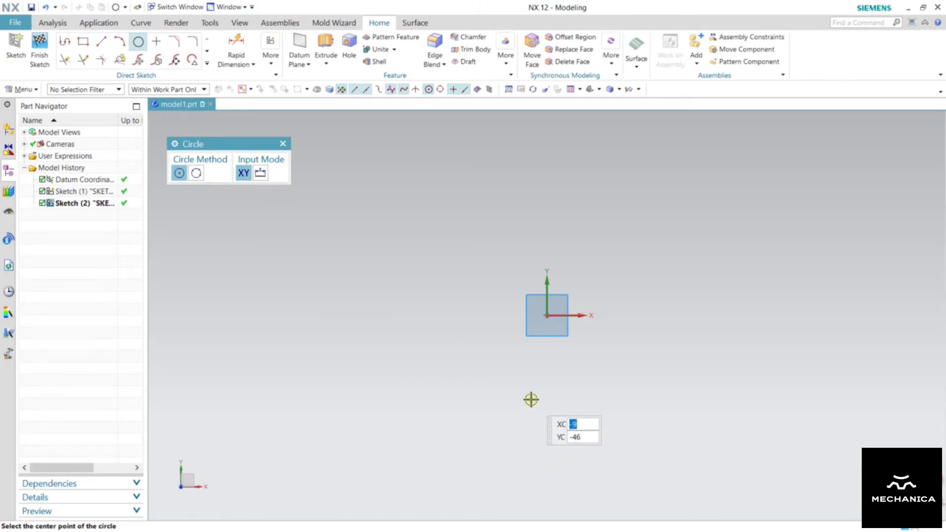
pyautogui.click(548, 315)
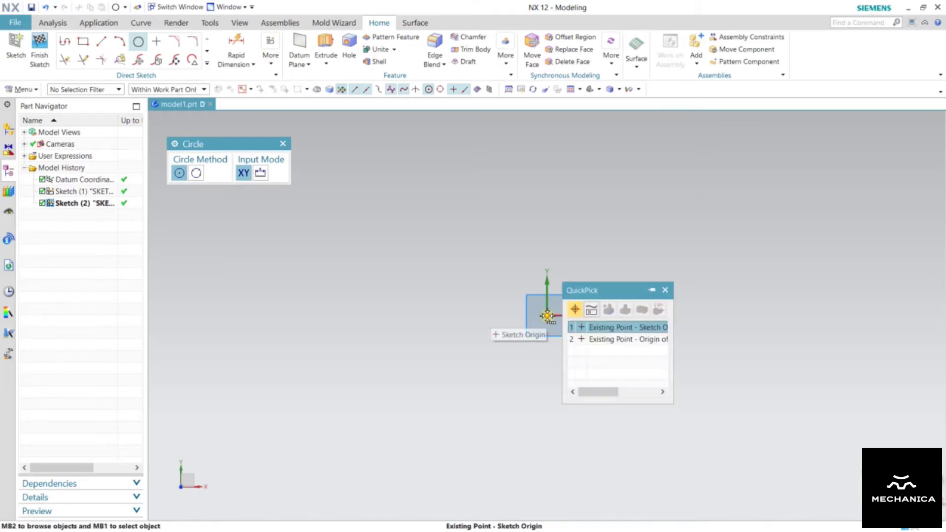
pyautogui.click(604, 328)
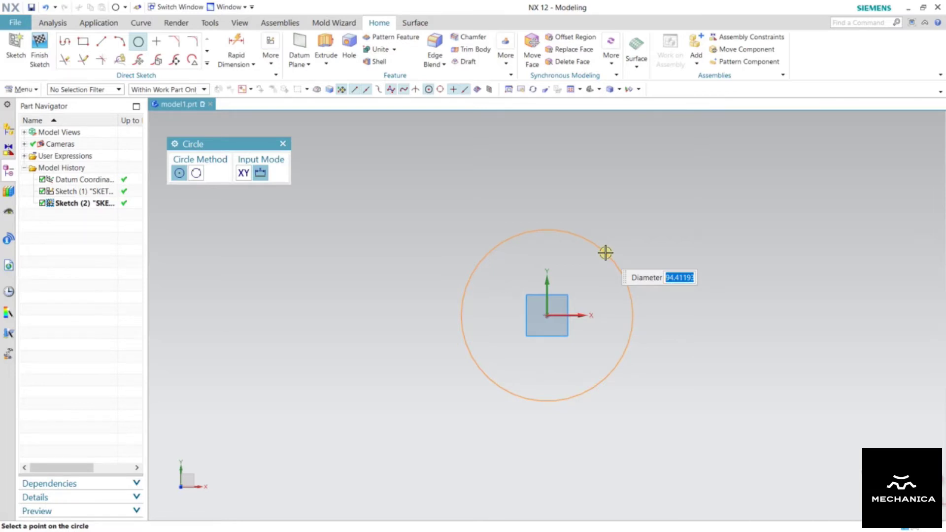
pyautogui.write('50')
pyautogui.press('Return')
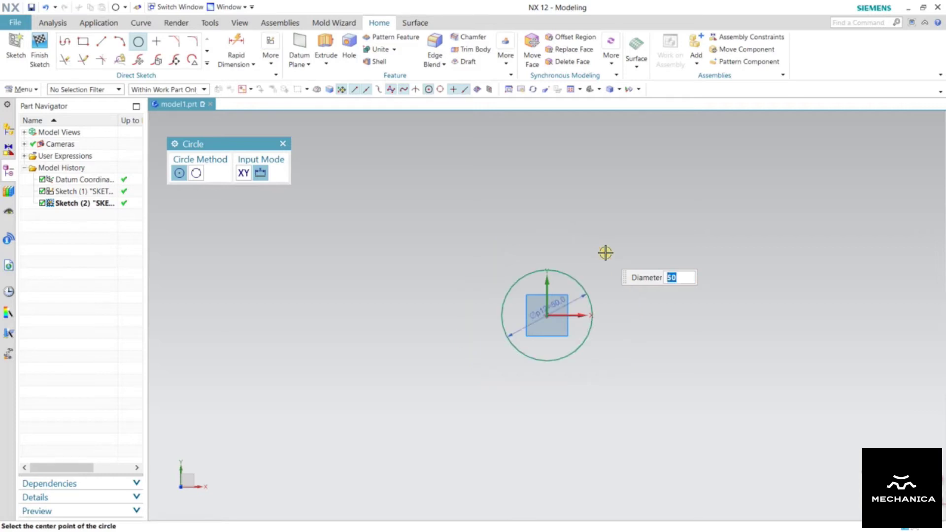
pyautogui.press('Escape')
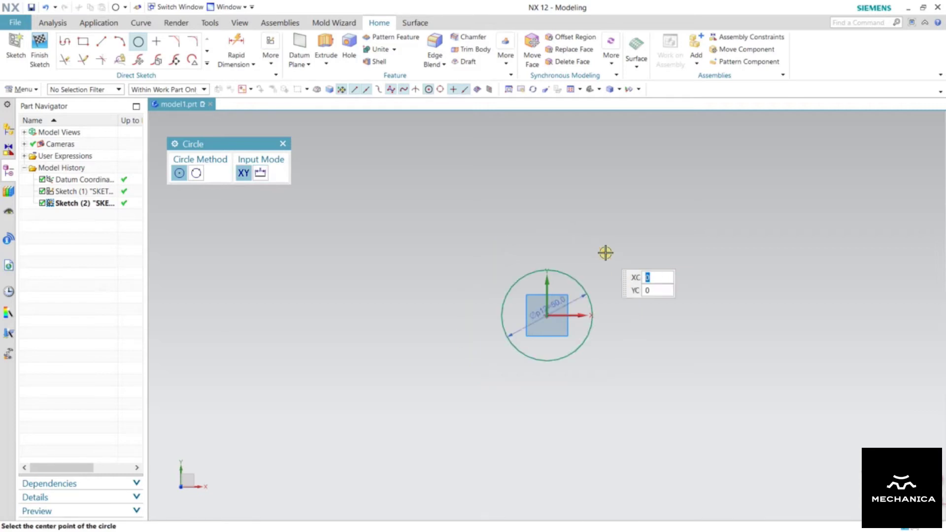
pyautogui.press('Escape')
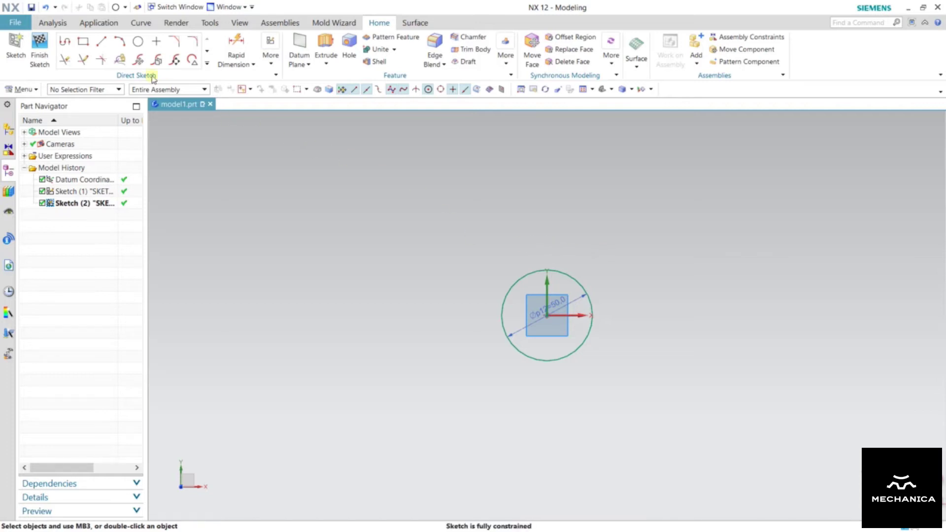
# Draw a second circle about 98 mm in diameter on the negative X side of the first and display the sketch auto dimensions
pyautogui.click(138, 41)
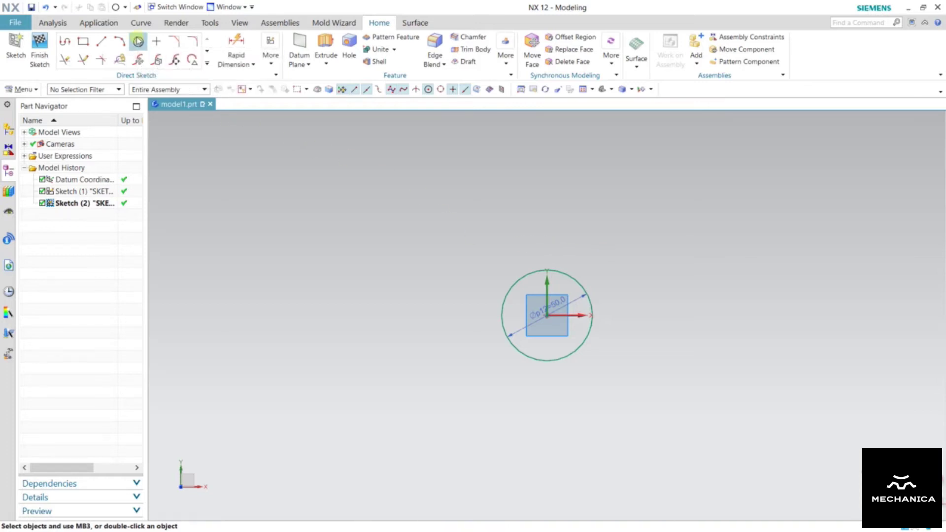
pyautogui.click(303, 323)
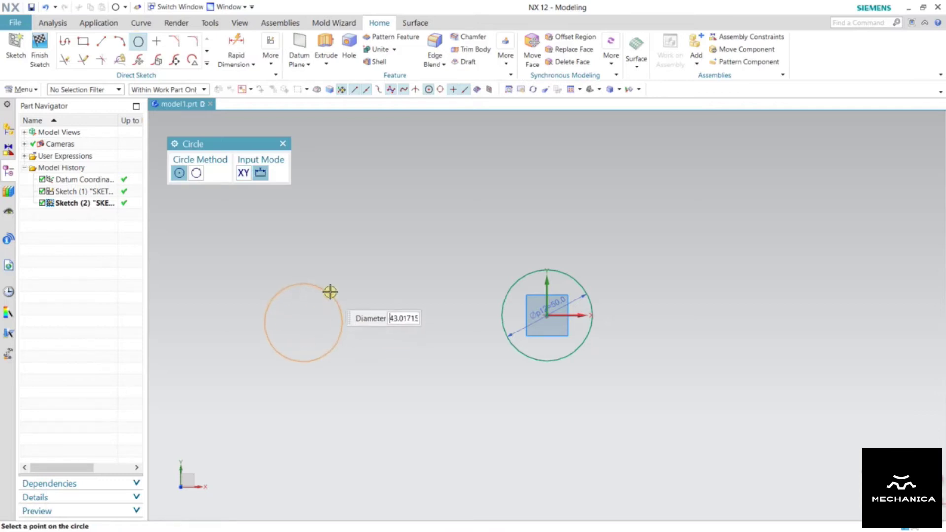
pyautogui.click(336, 240)
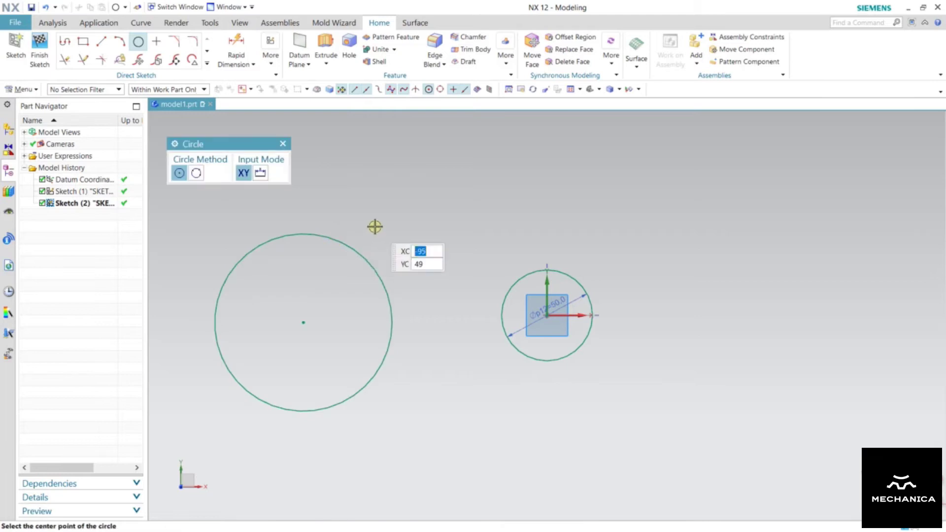
pyautogui.press('Escape')
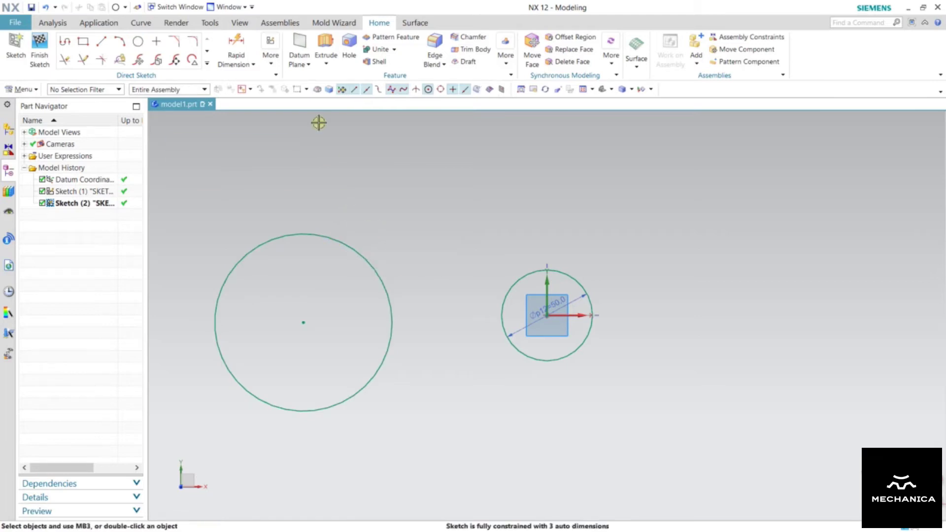
pyautogui.click(269, 63)
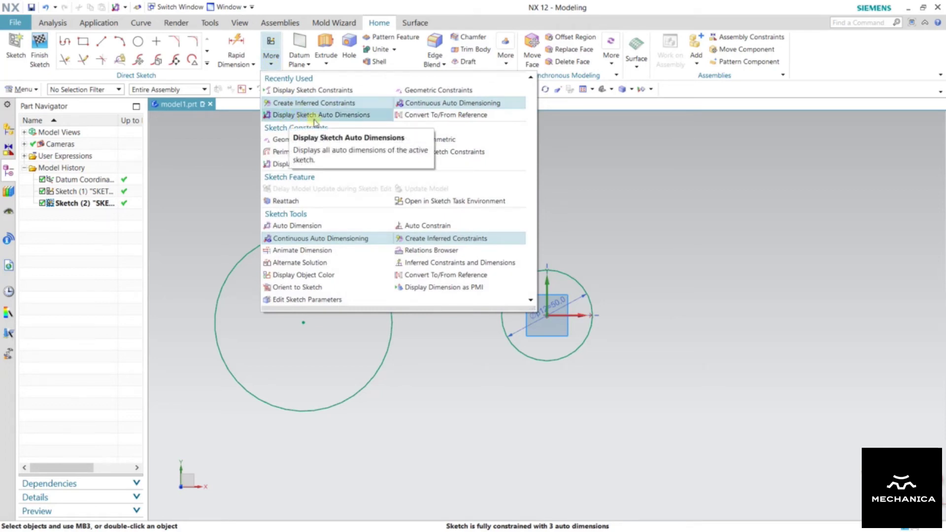
pyautogui.click(346, 116)
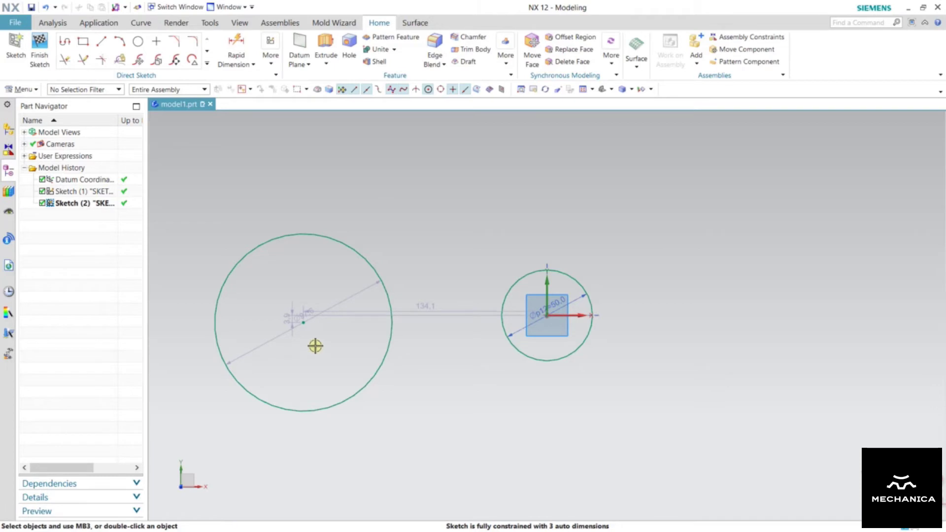
# Open the larger circle's diameter dimension for editing and switch its measurement method to Radial
pyautogui.scroll(3, 229, 331)
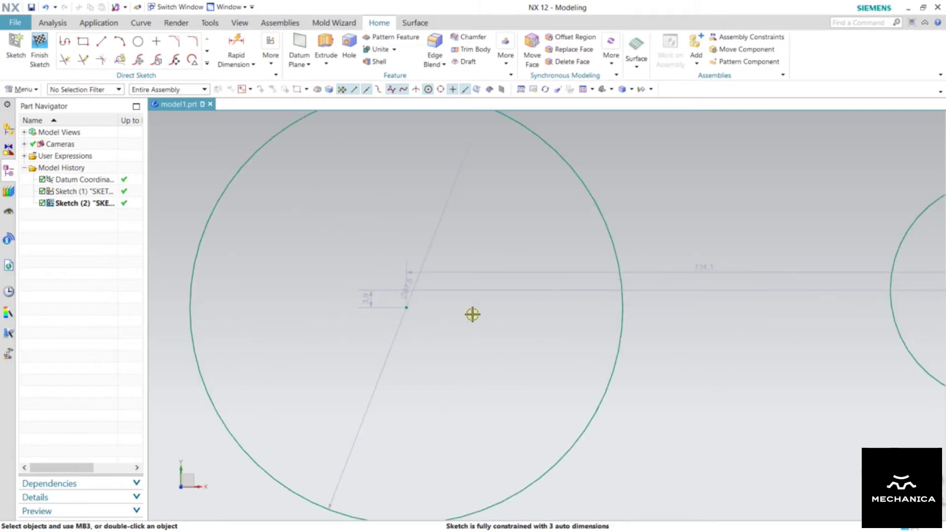
pyautogui.scroll(-2, 448, 294)
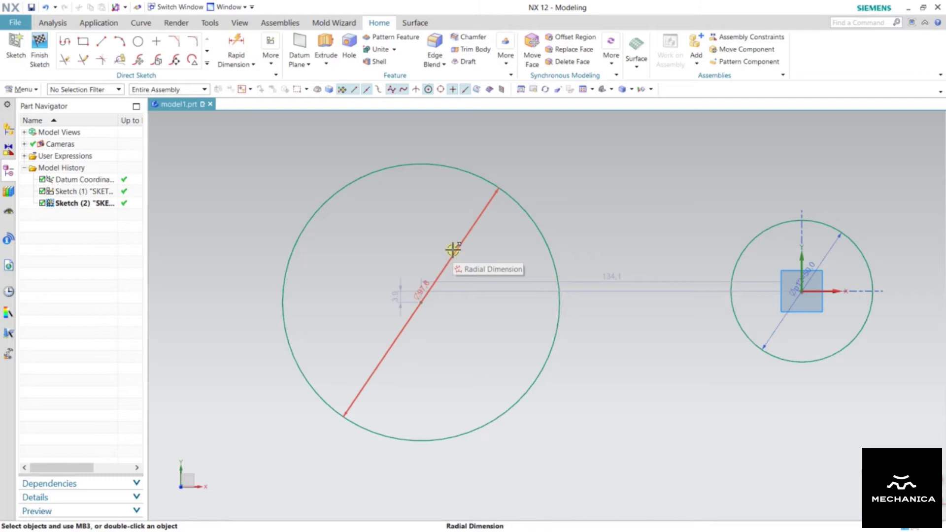
pyautogui.click(454, 253)
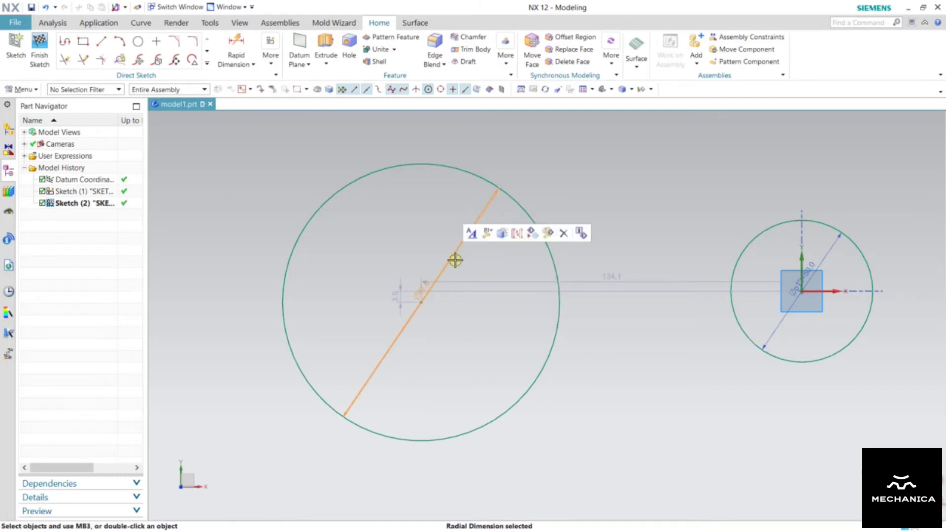
pyautogui.doubleClick(426, 285)
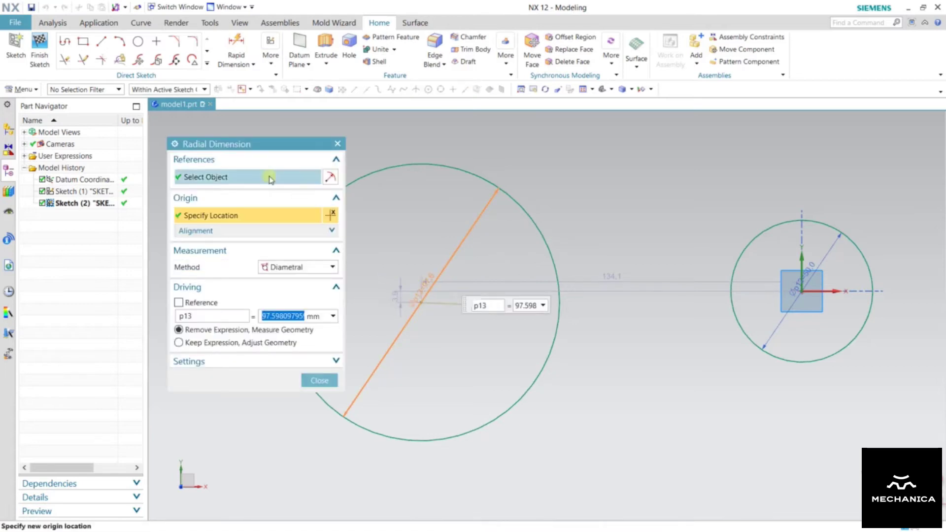
pyautogui.click(246, 144)
pyautogui.moveTo(247, 147); pyautogui.dragTo(264, 141)
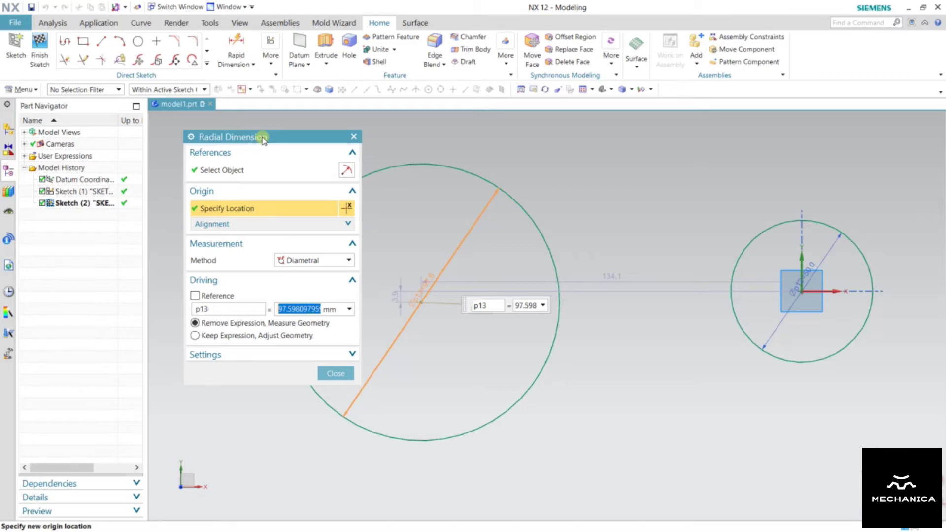
pyautogui.click(305, 260)
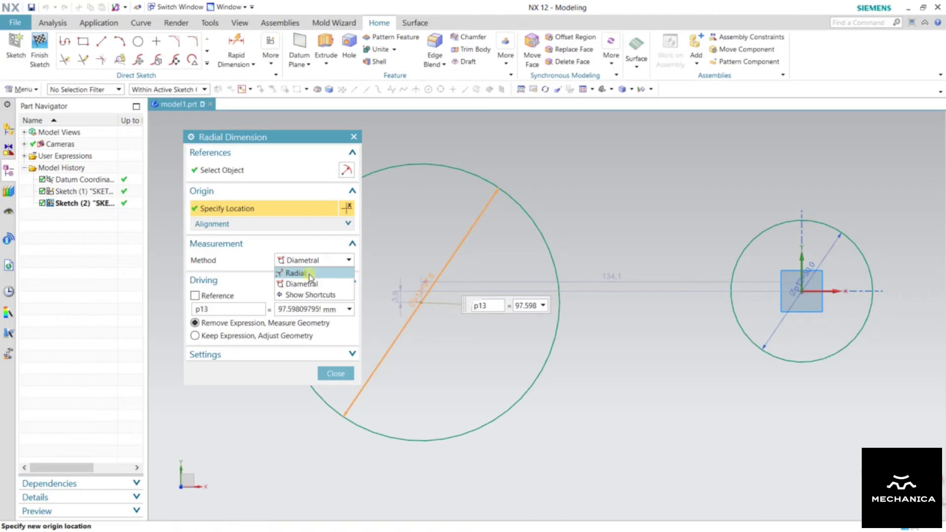
pyautogui.click(309, 274)
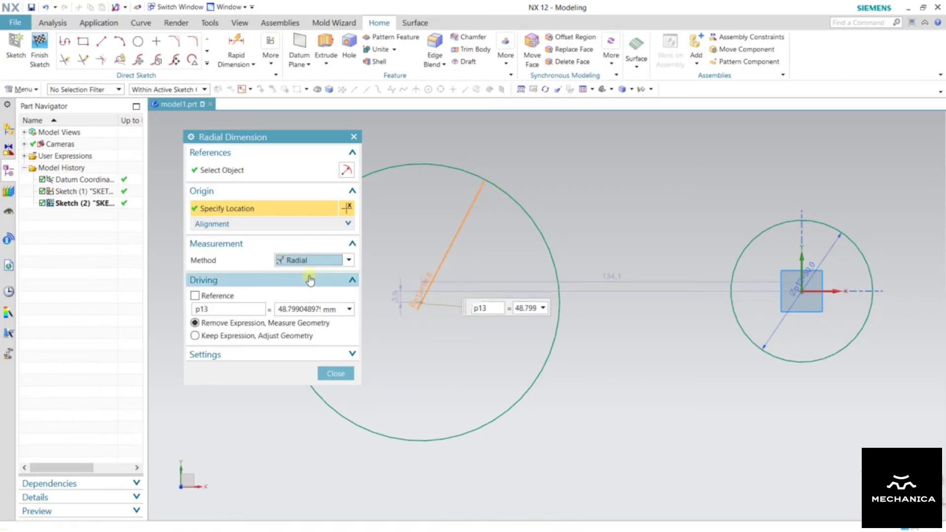
# Set the larger circle's radius to 50 mm and close the dimension settings
pyautogui.click(279, 310)
pyautogui.moveTo(292, 309); pyautogui.dragTo(372, 321)
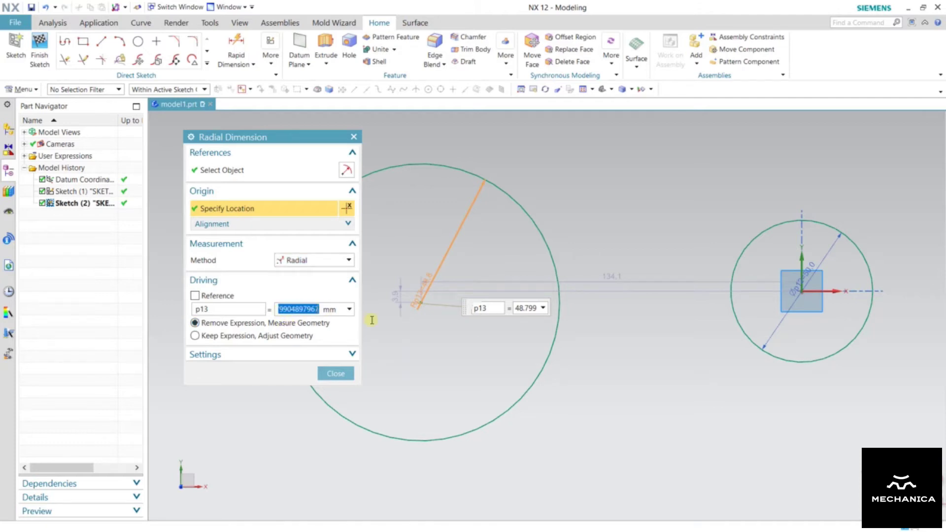
pyautogui.write('50')
pyautogui.press('Return')
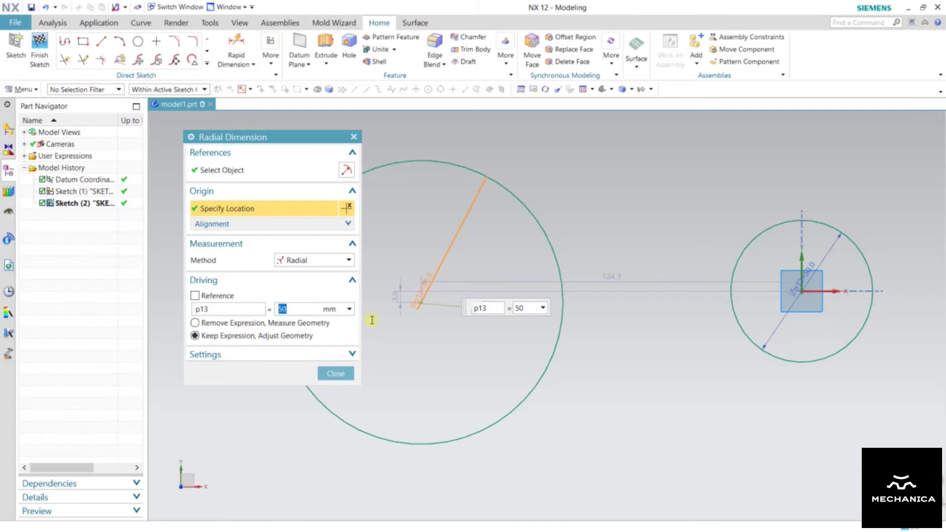
pyautogui.click(345, 373)
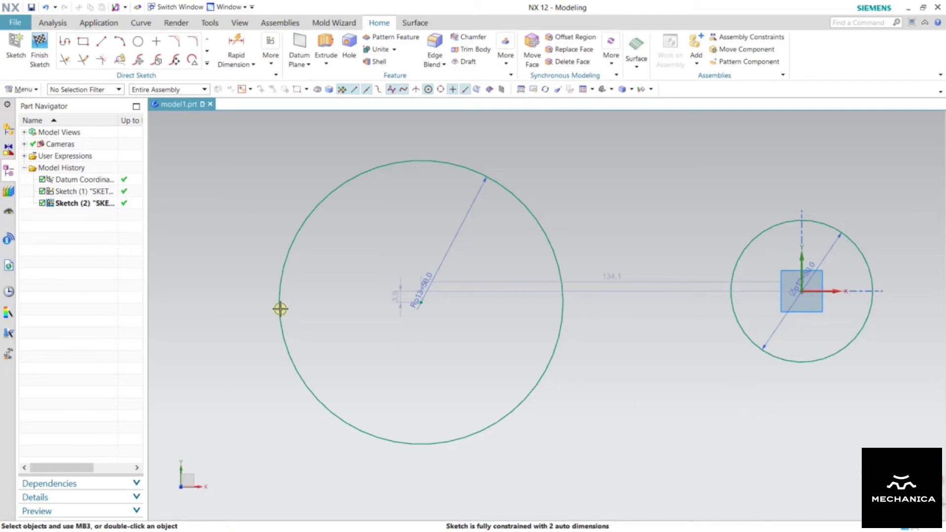
# Draw a closed three-line triangle on the positive X side of the circles, starting near X 115, Y -42, with first sides about 160 and 168 mm
pyautogui.scroll(-4, 227, 302)
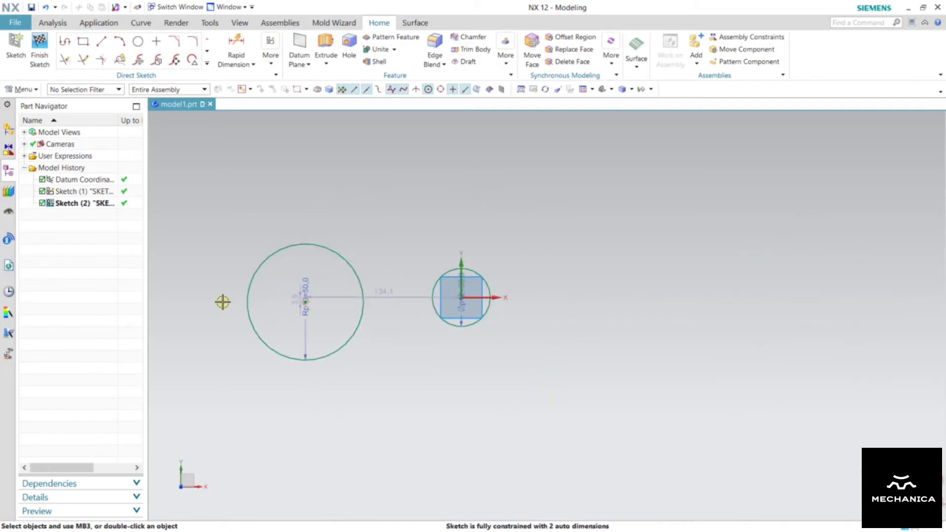
pyautogui.scroll(-1, 662, 302)
pyautogui.scroll(2, 741, 273)
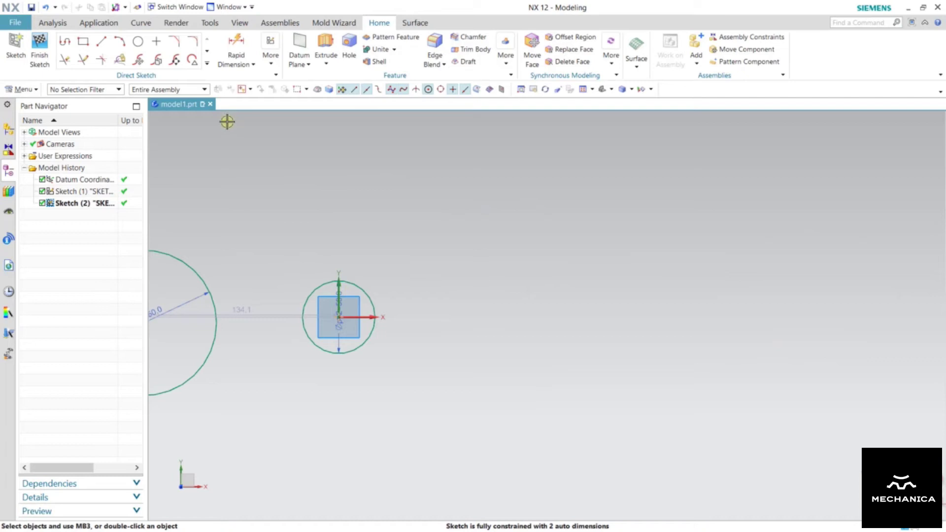
pyautogui.click(138, 42)
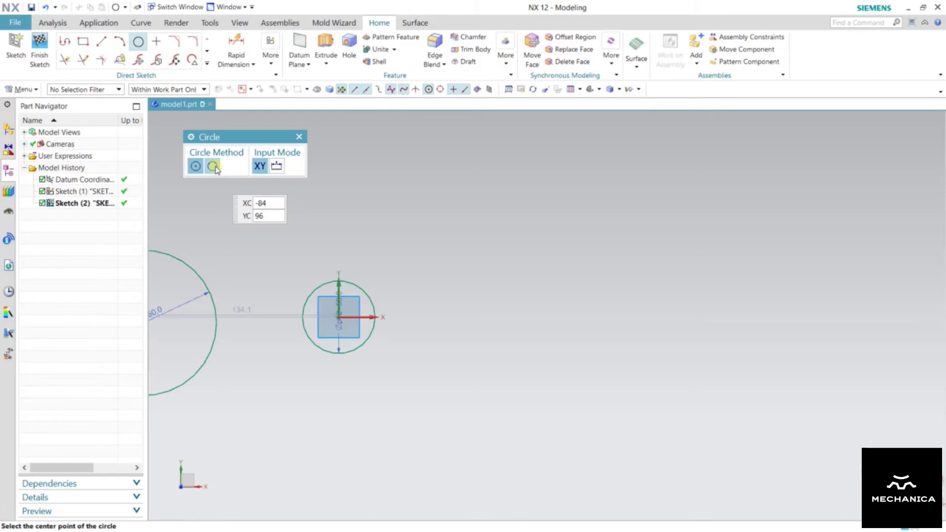
pyautogui.click(102, 44)
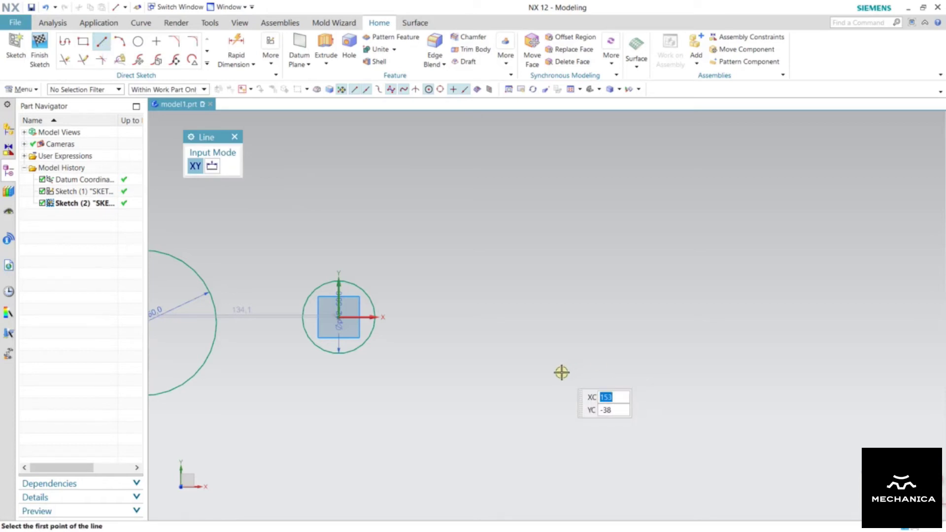
pyautogui.click(506, 379)
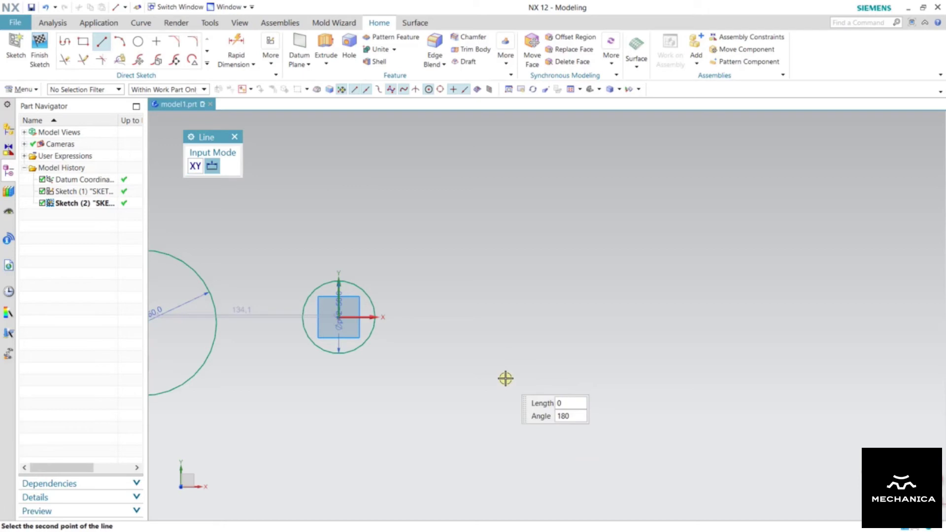
pyautogui.click(588, 161)
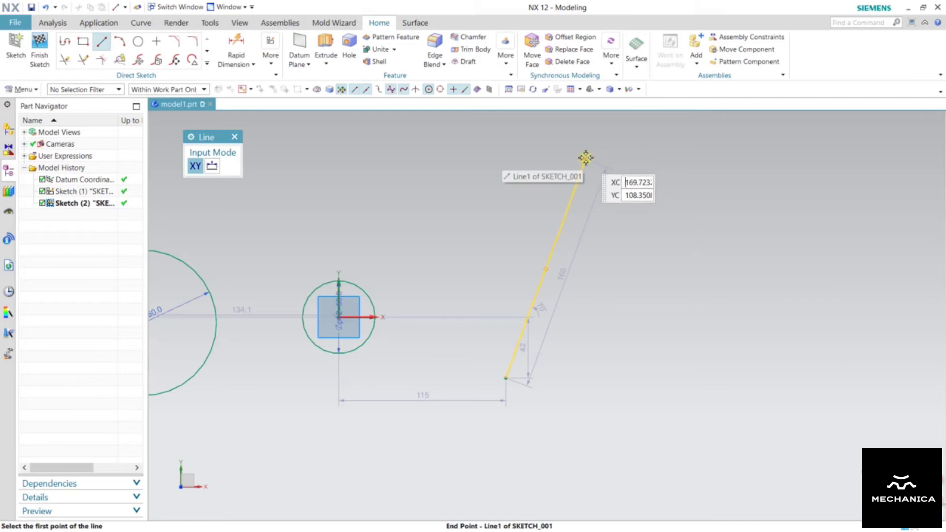
pyautogui.click(585, 158)
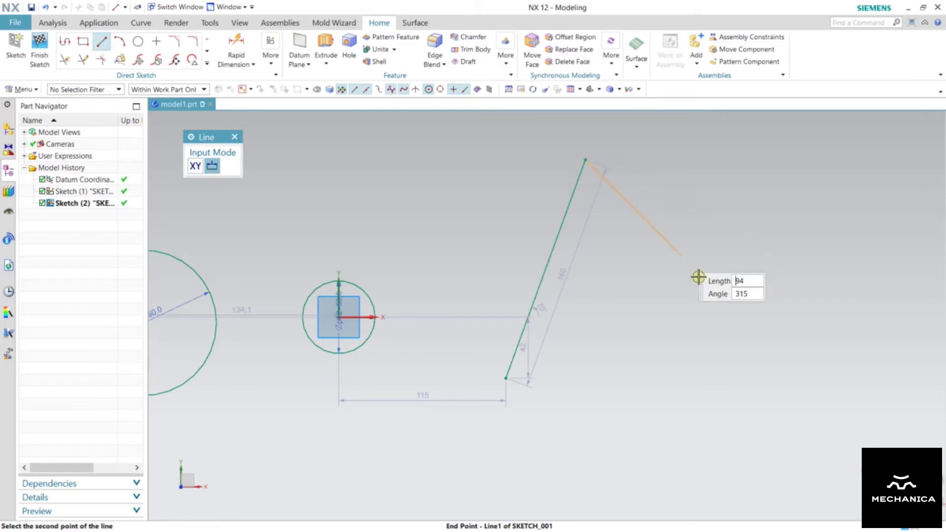
pyautogui.click(736, 352)
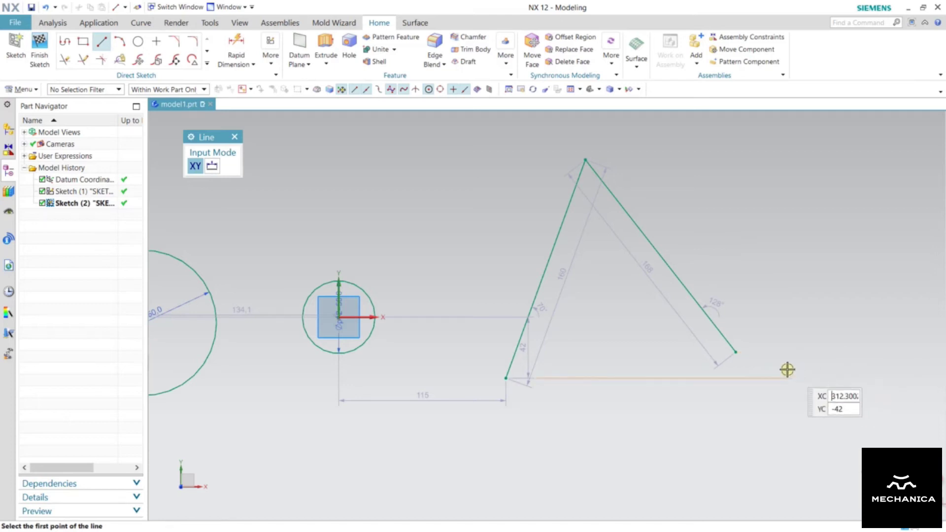
pyautogui.click(735, 352)
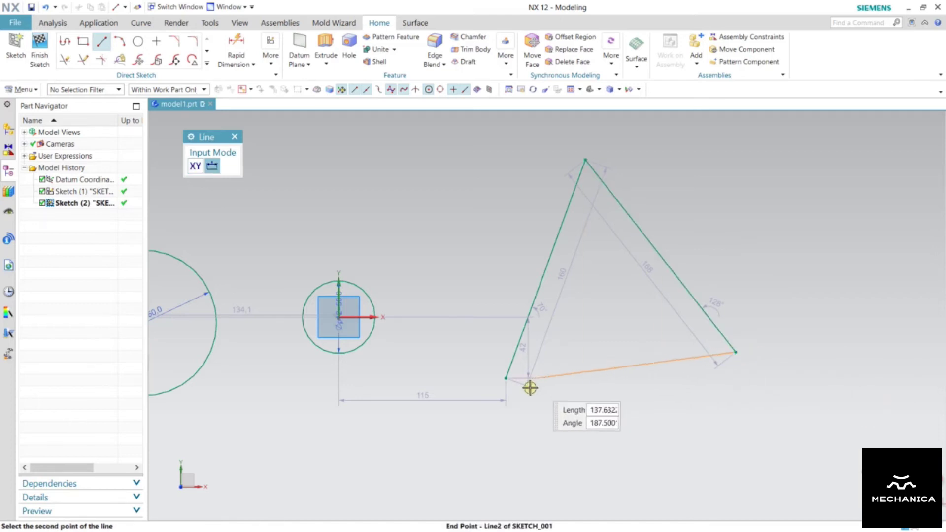
pyautogui.click(506, 378)
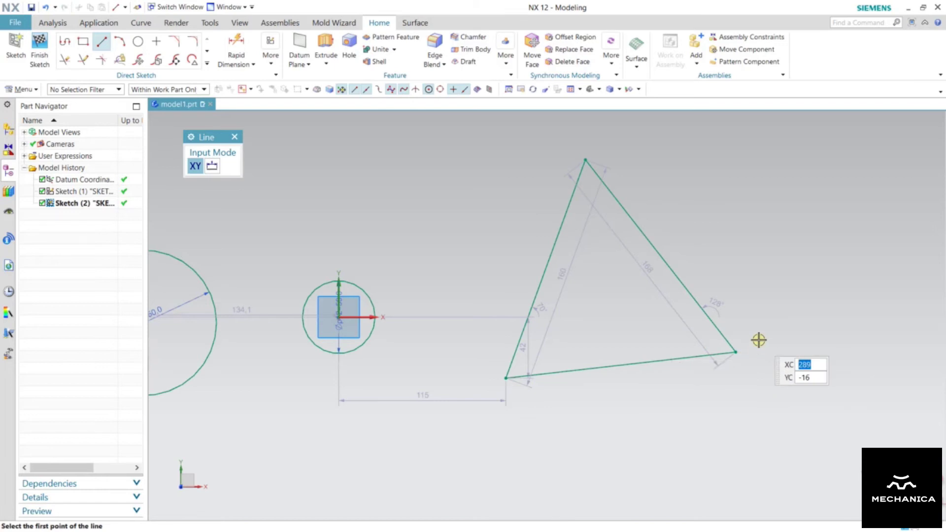
pyautogui.press('Escape')
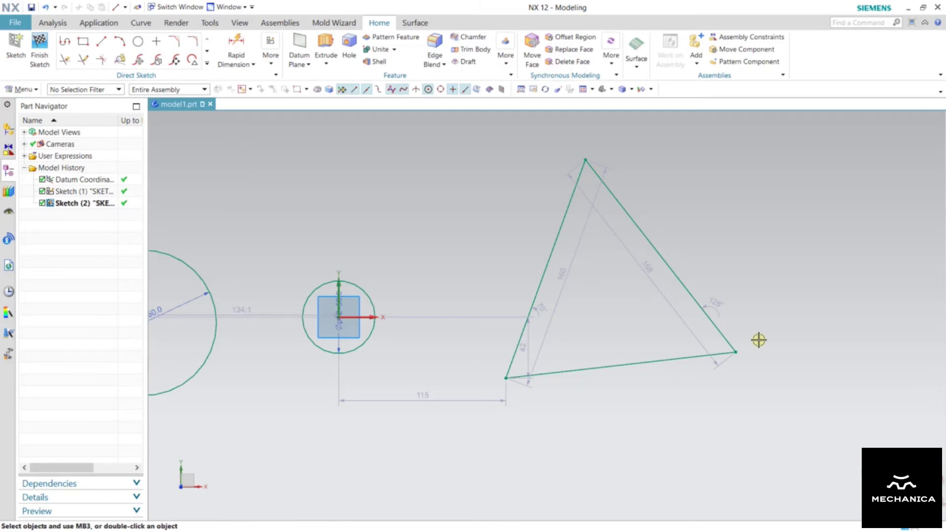
# Draw a three-point circle through the three corners of the triangle and leave the circle command
pyautogui.click(138, 41)
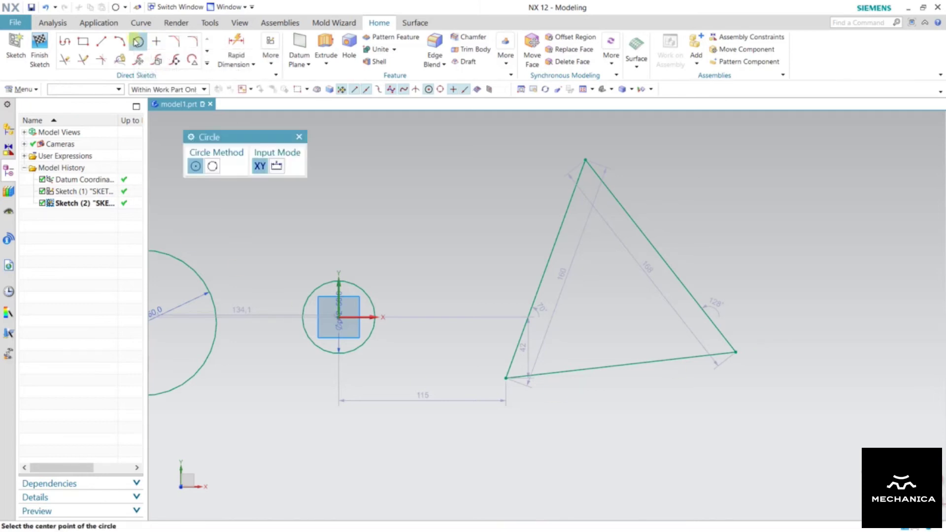
pyautogui.click(213, 166)
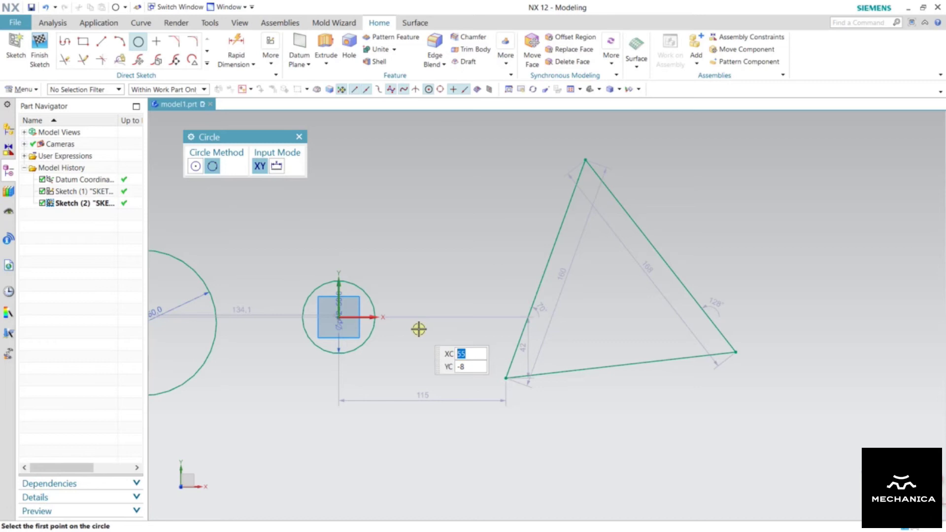
pyautogui.click(585, 157)
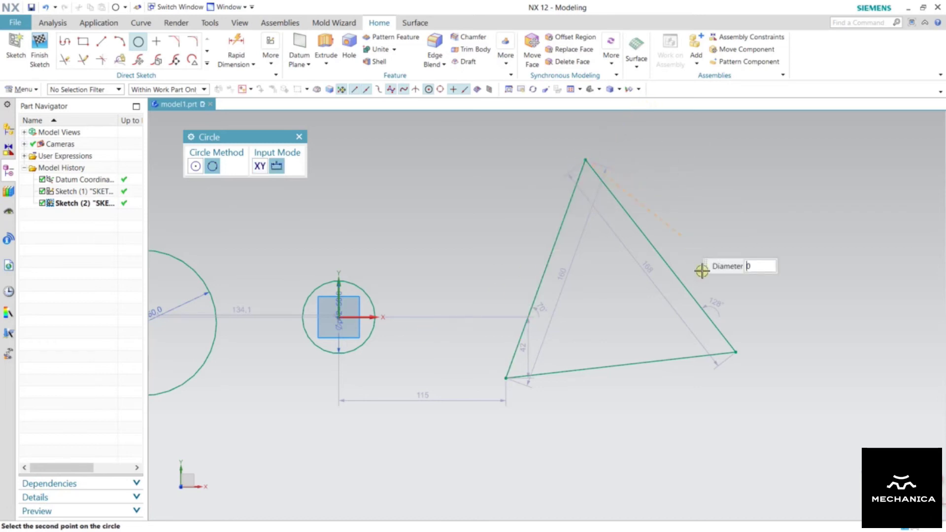
pyautogui.click(737, 353)
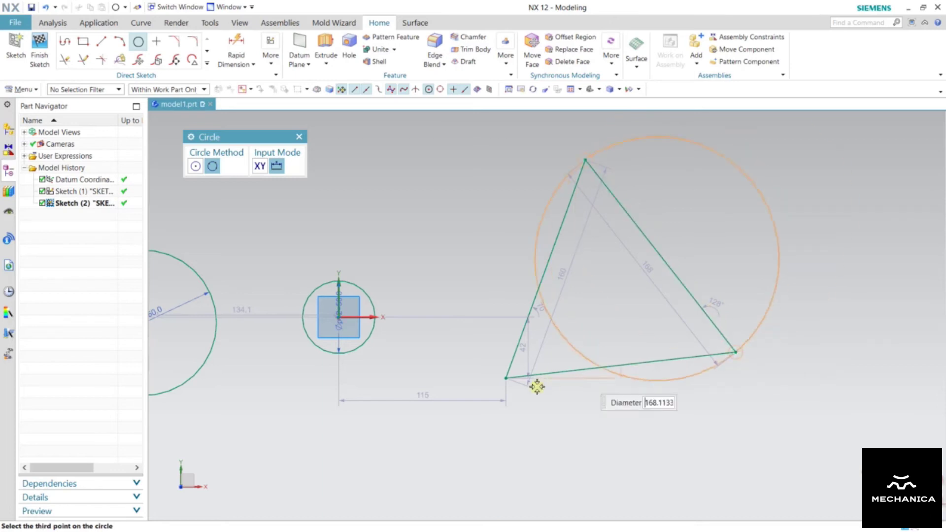
pyautogui.click(508, 379)
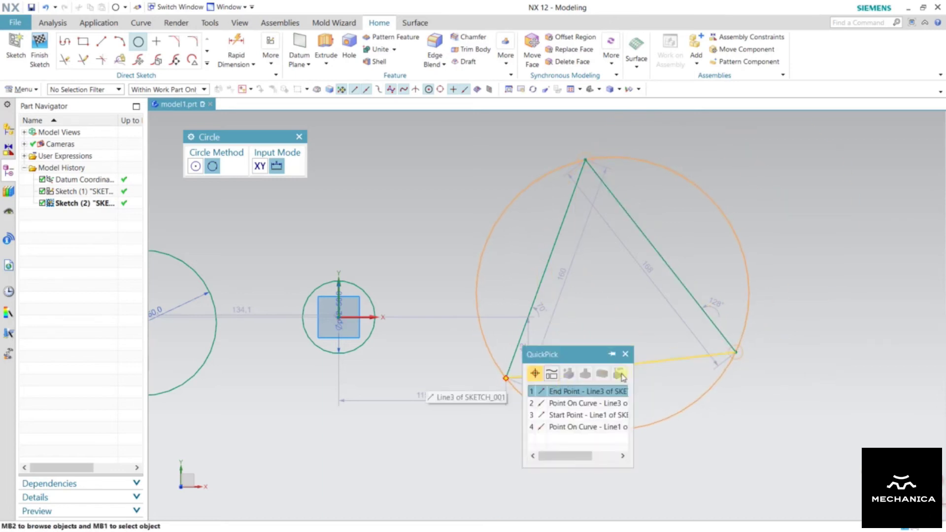
pyautogui.click(596, 393)
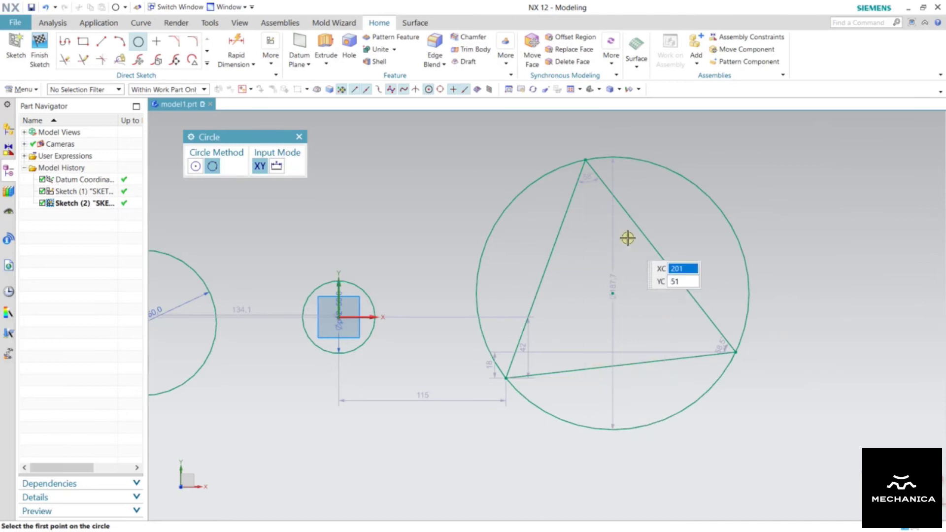
pyautogui.scroll(-1, 338, 338)
pyautogui.scroll(1, 887, 313)
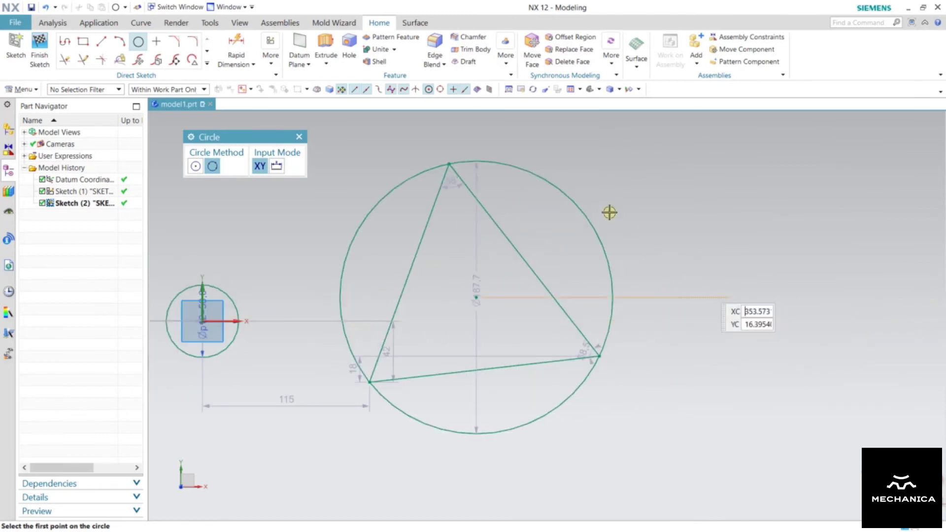
pyautogui.press('Escape')
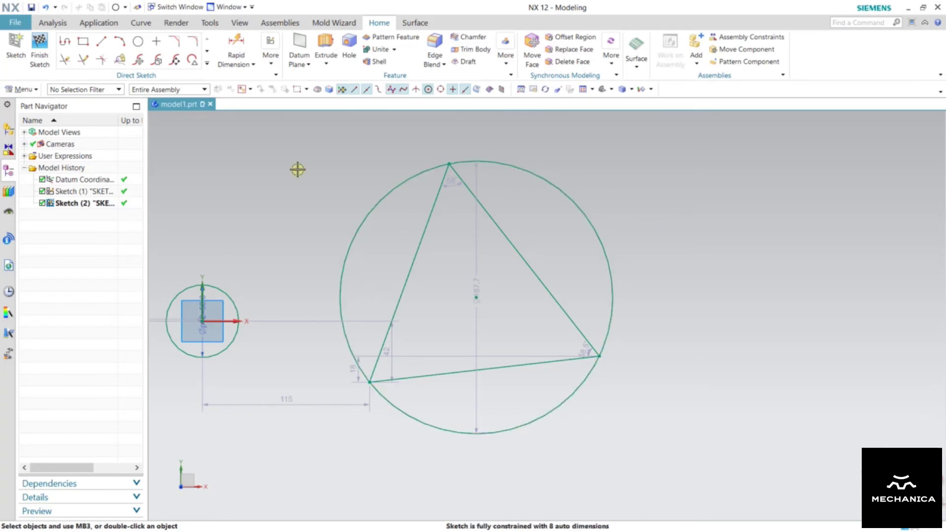
# Draw a three-point arc with a 100 mm radius in the empty area on the positive X side of the triangle, bulging toward positive X
pyautogui.click(124, 44)
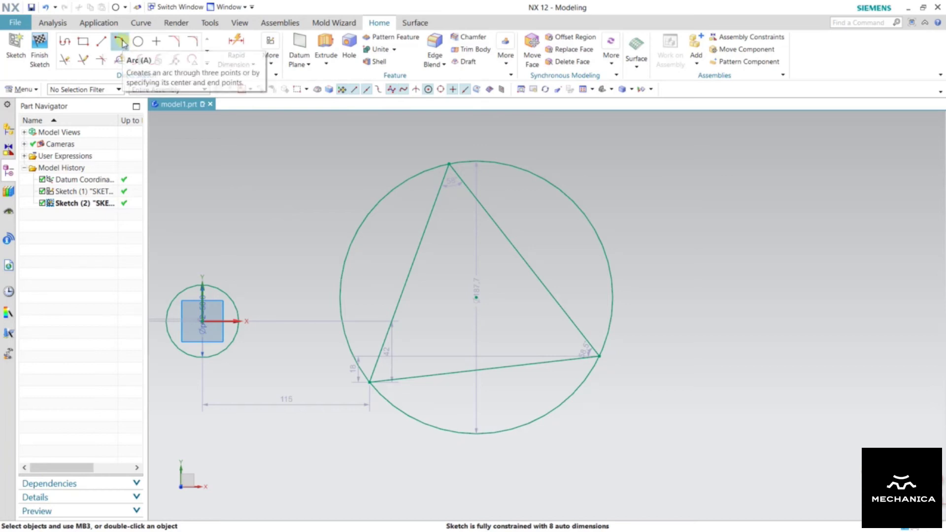
pyautogui.click(123, 43)
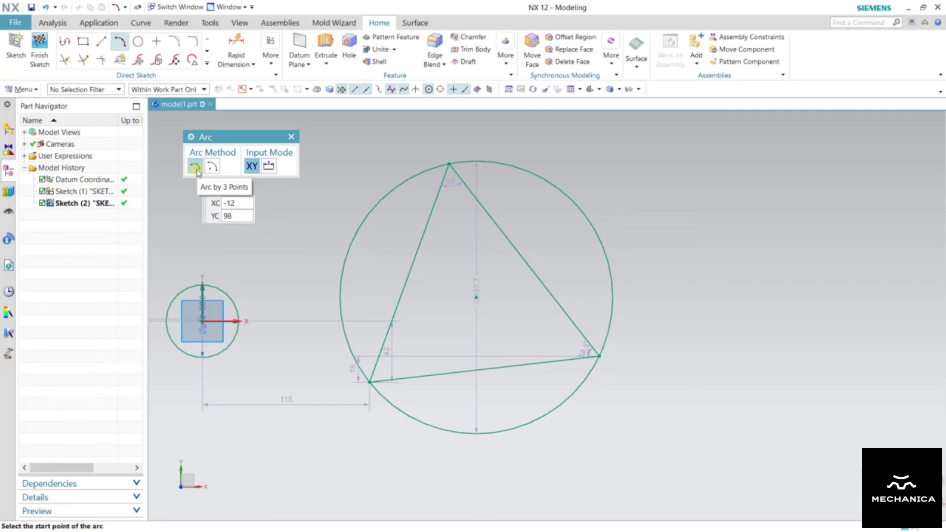
pyautogui.scroll(-4, 282, 237)
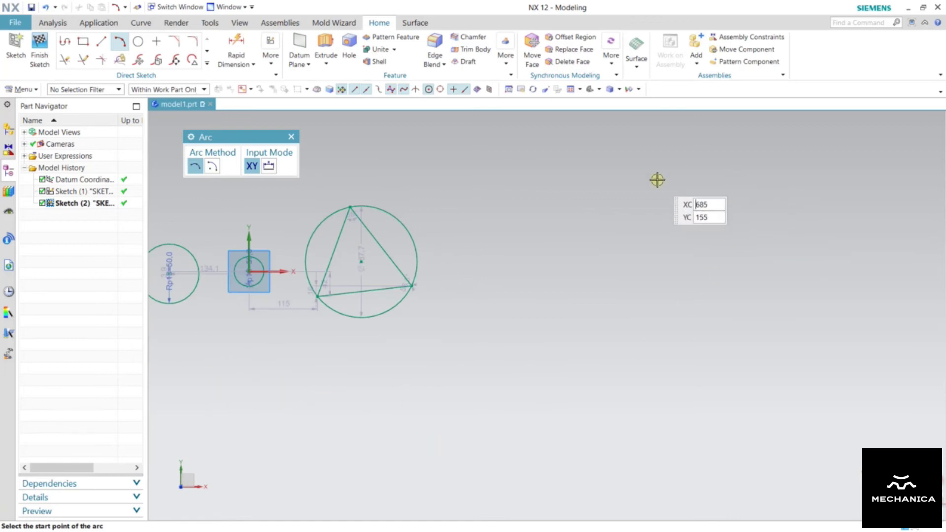
pyautogui.scroll(1, 745, 213)
pyautogui.scroll(3, 755, 213)
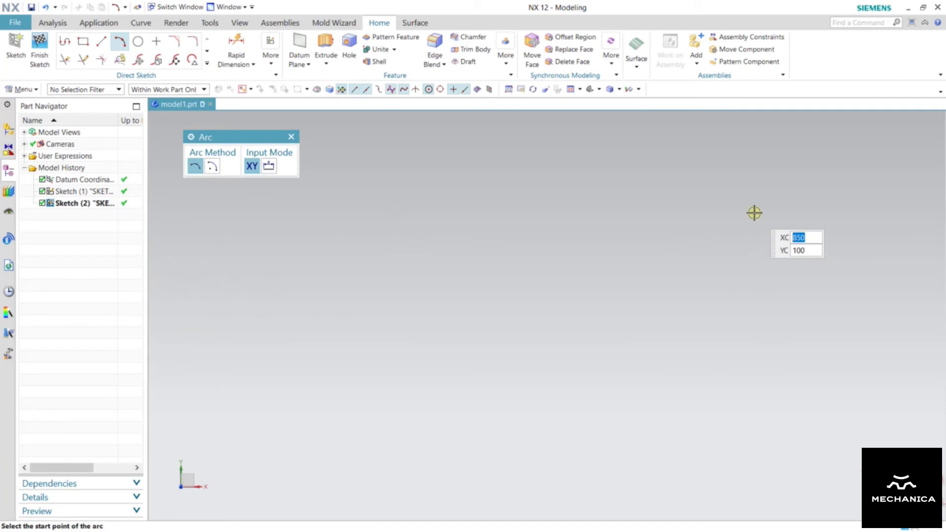
pyautogui.click(480, 177)
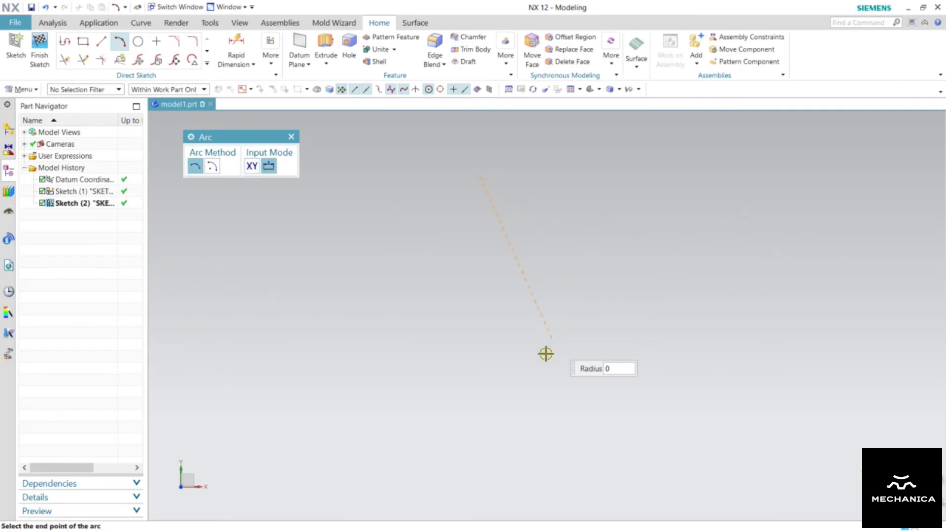
pyautogui.click(511, 412)
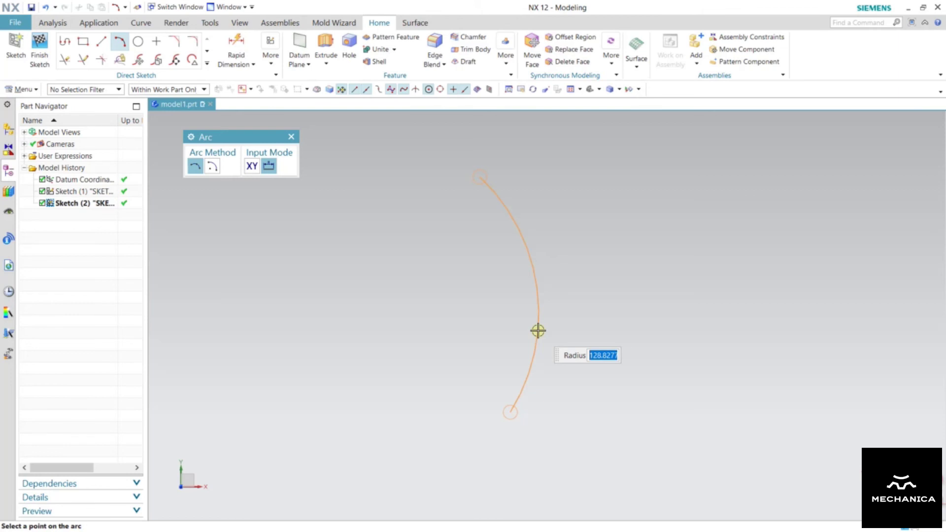
pyautogui.write('100')
pyautogui.click(538, 330)
pyautogui.press('Escape')
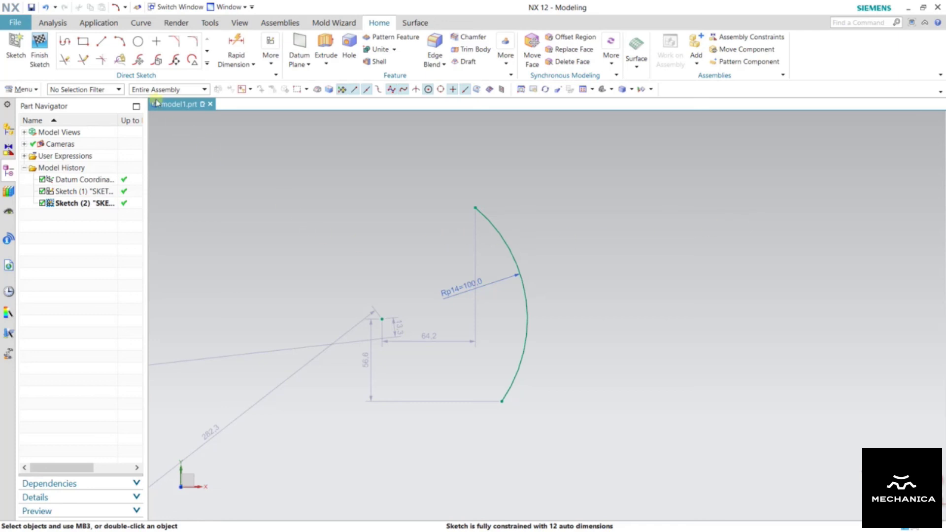
# Draw a second arc by center and endpoints, with about 92 mm radius, on the positive X side of the first arc
pyautogui.click(121, 42)
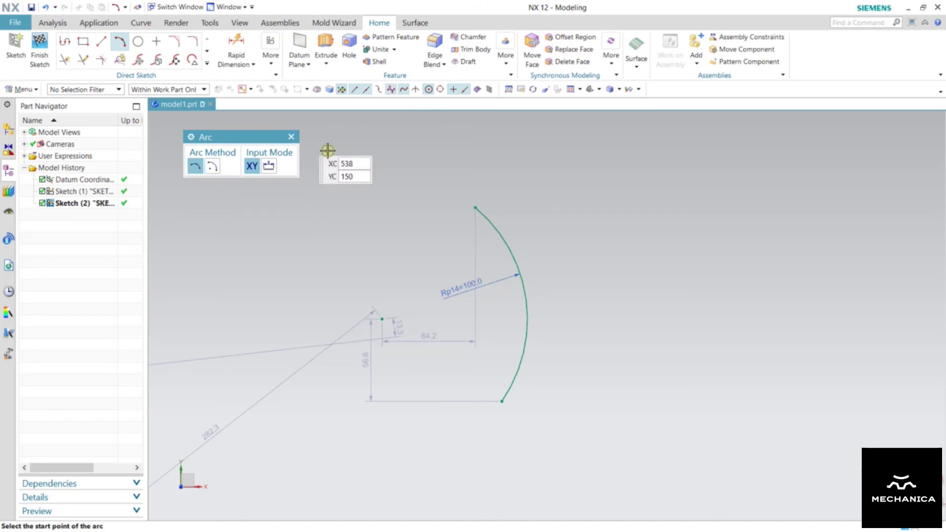
pyautogui.scroll(2, 550, 281)
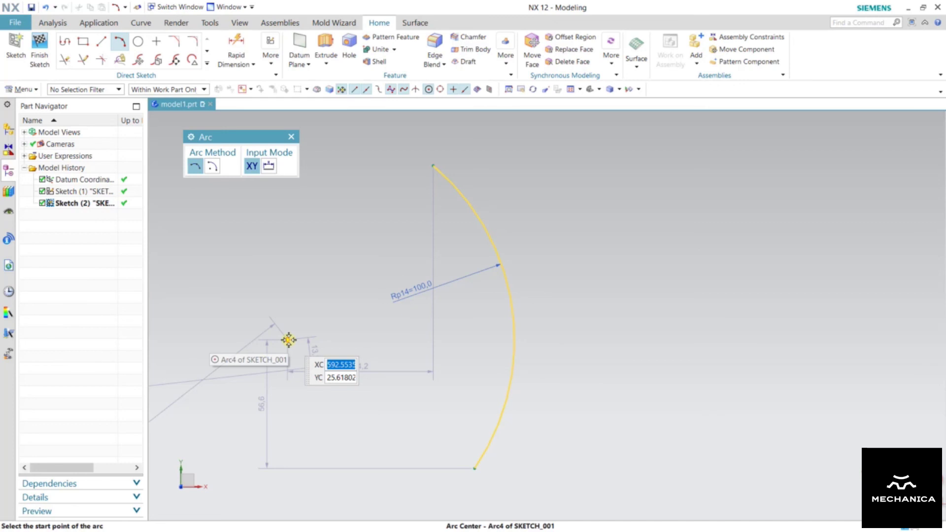
pyautogui.click(211, 168)
pyautogui.scroll(-5, 217, 255)
pyautogui.scroll(3, 531, 300)
pyautogui.click(524, 313)
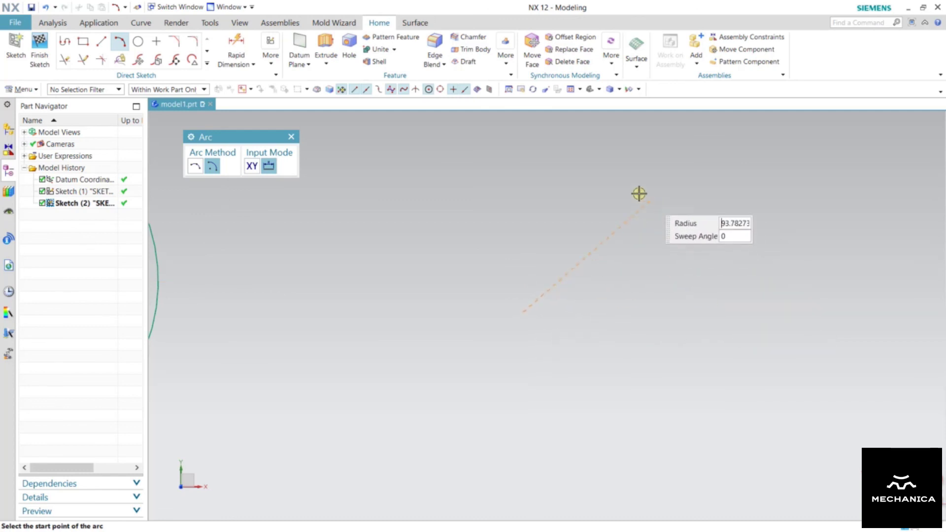
pyautogui.click(614, 171)
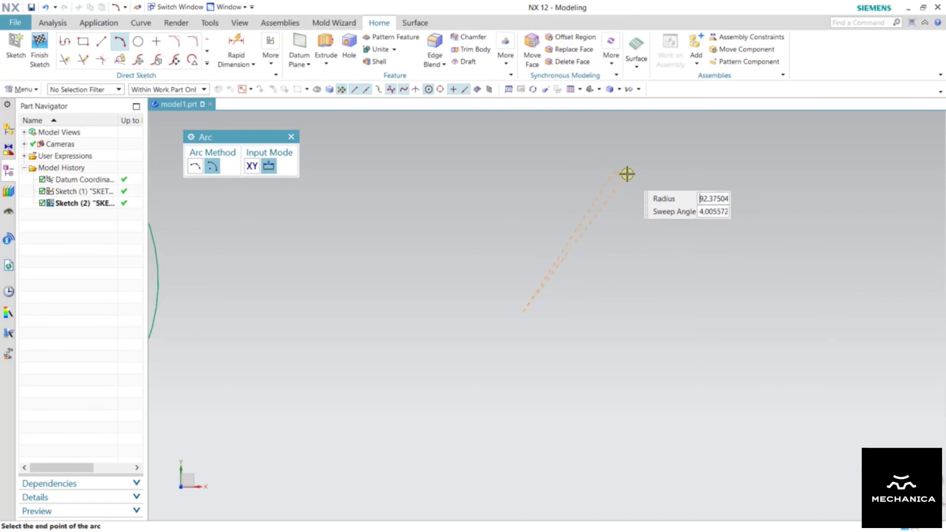
pyautogui.click(646, 428)
pyautogui.click(795, 375)
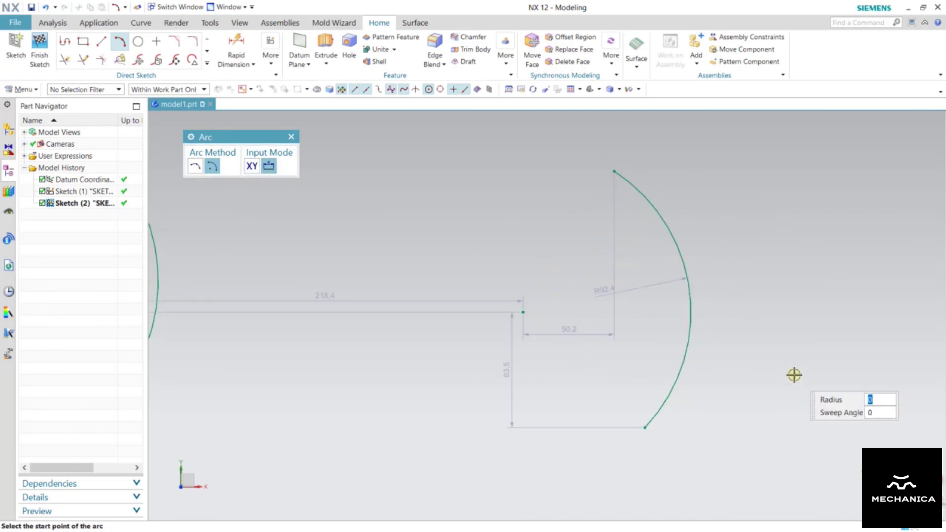
pyautogui.press('Escape')
pyautogui.press('Escape')
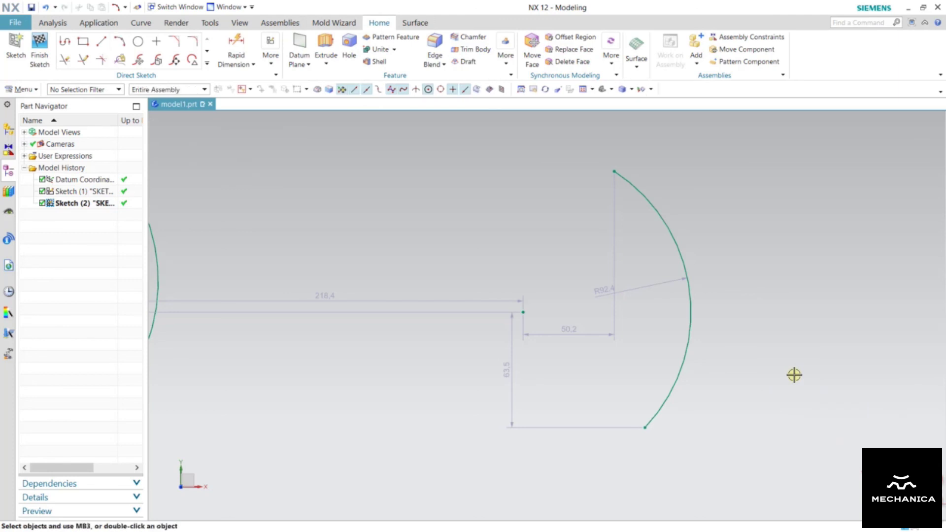
# Set the radius of the center-and-endpoints arc to 100 mm and close the dimension settings
pyautogui.doubleClick(611, 289)
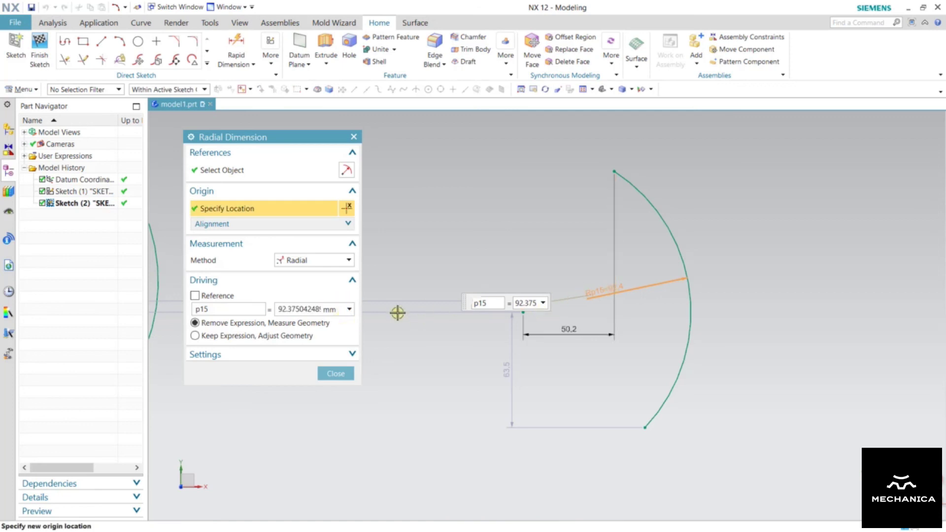
pyautogui.write('10')
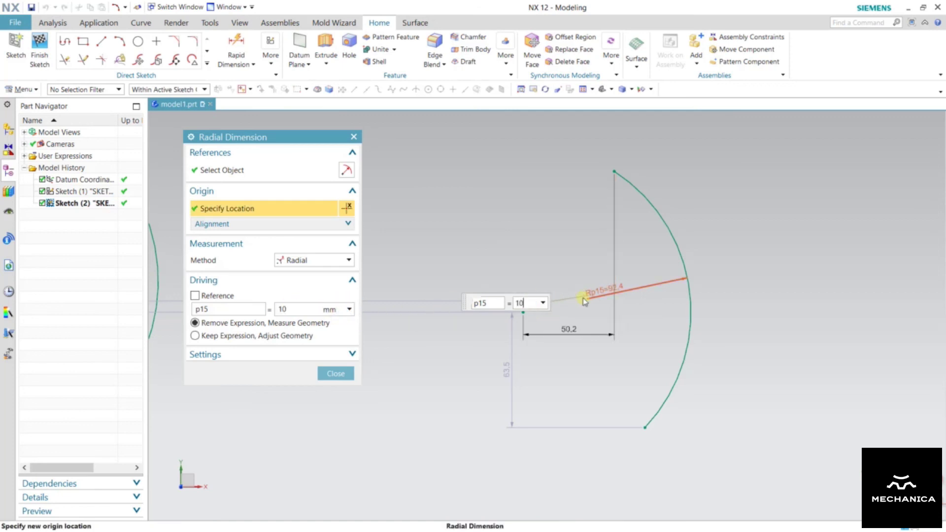
pyautogui.write('0')
pyautogui.press('Return')
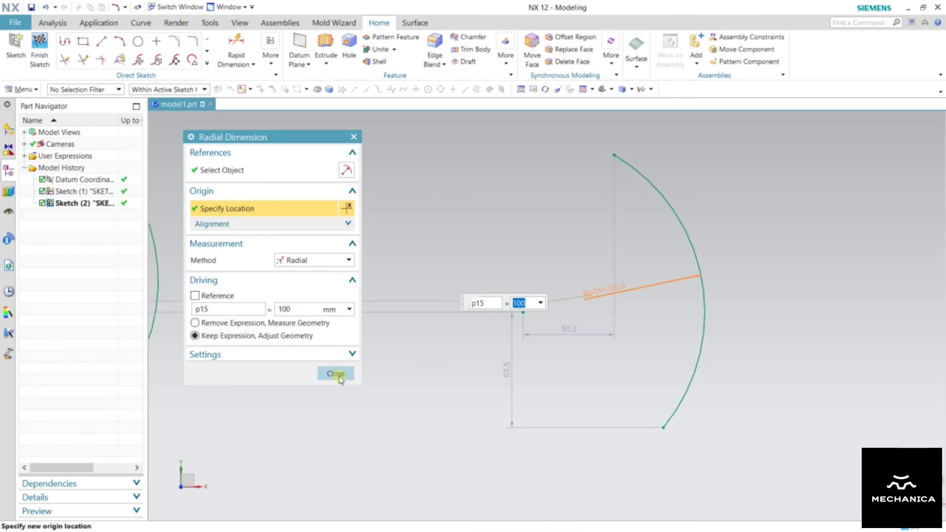
pyautogui.click(336, 373)
pyautogui.scroll(-3, 507, 319)
pyautogui.scroll(-3, 507, 319)
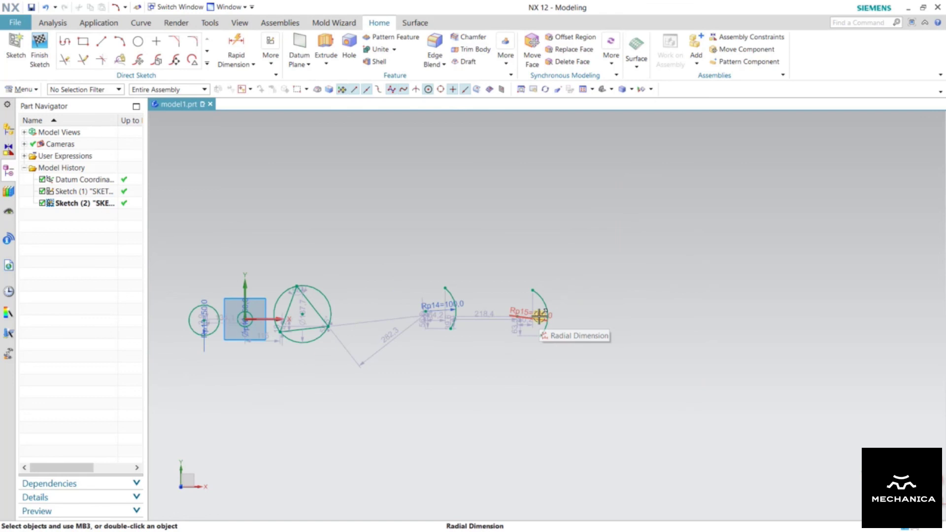